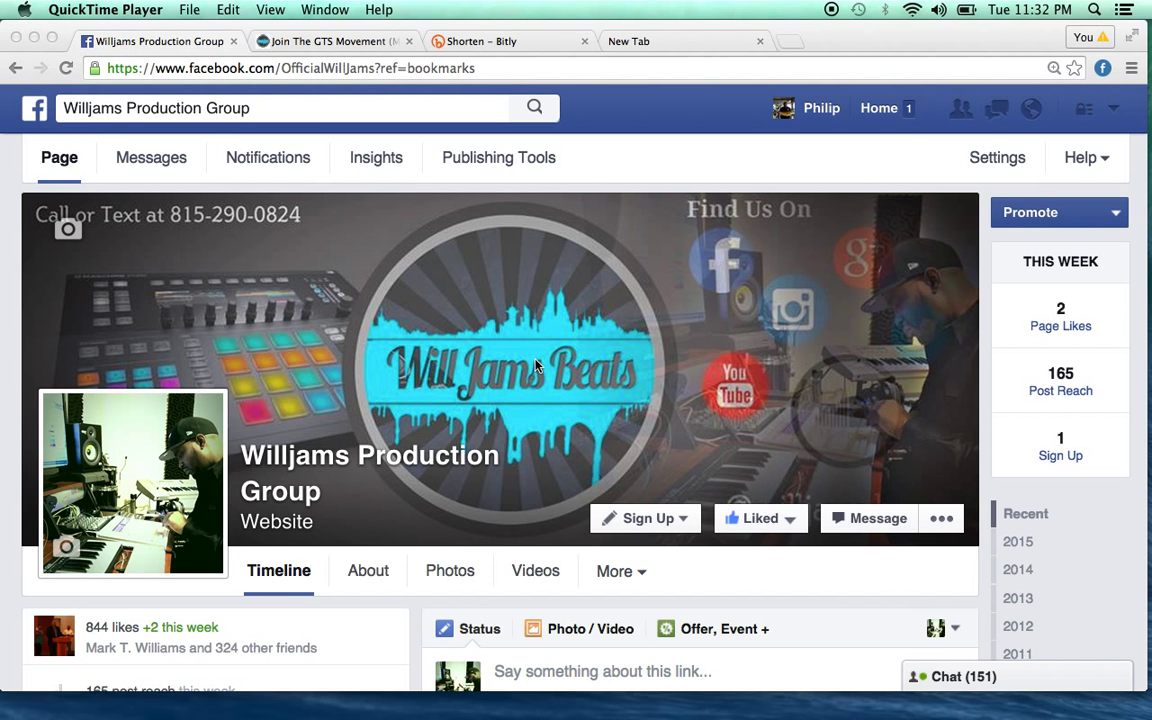
- Select the GTS Movement page's web address in WordPress, then return to the Facebook page
scroll(366, 347, down, 3)
scroll(366, 347, up, 3)
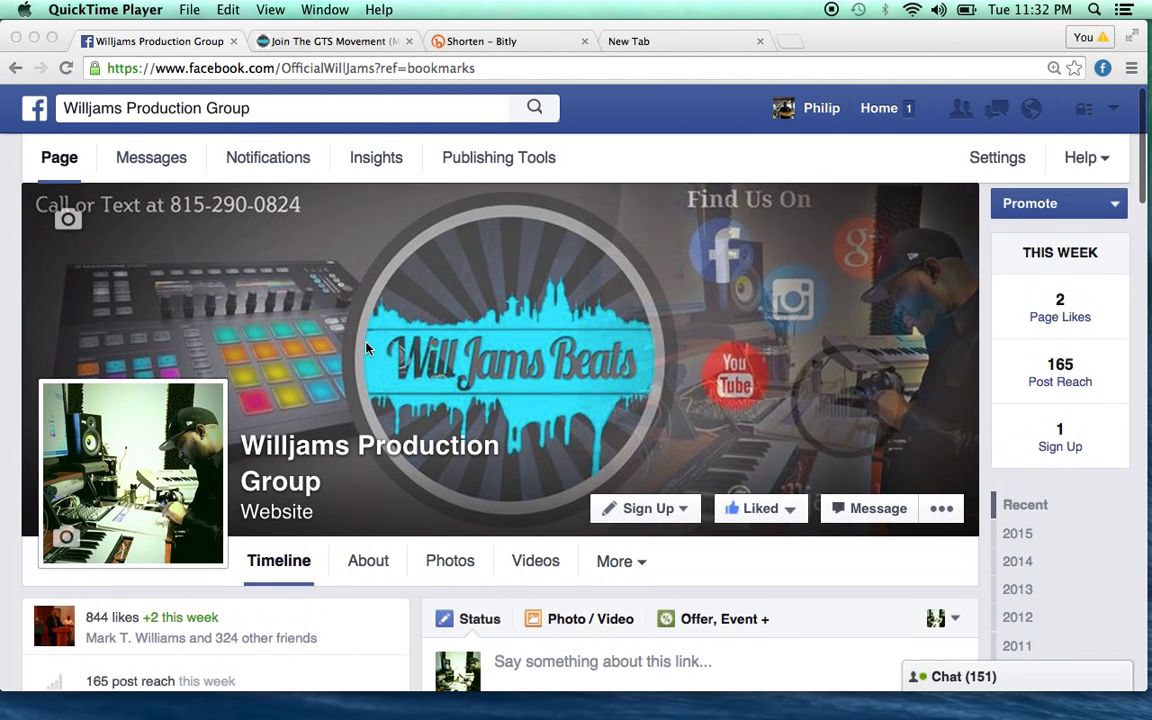
scroll(366, 347, down, 2)
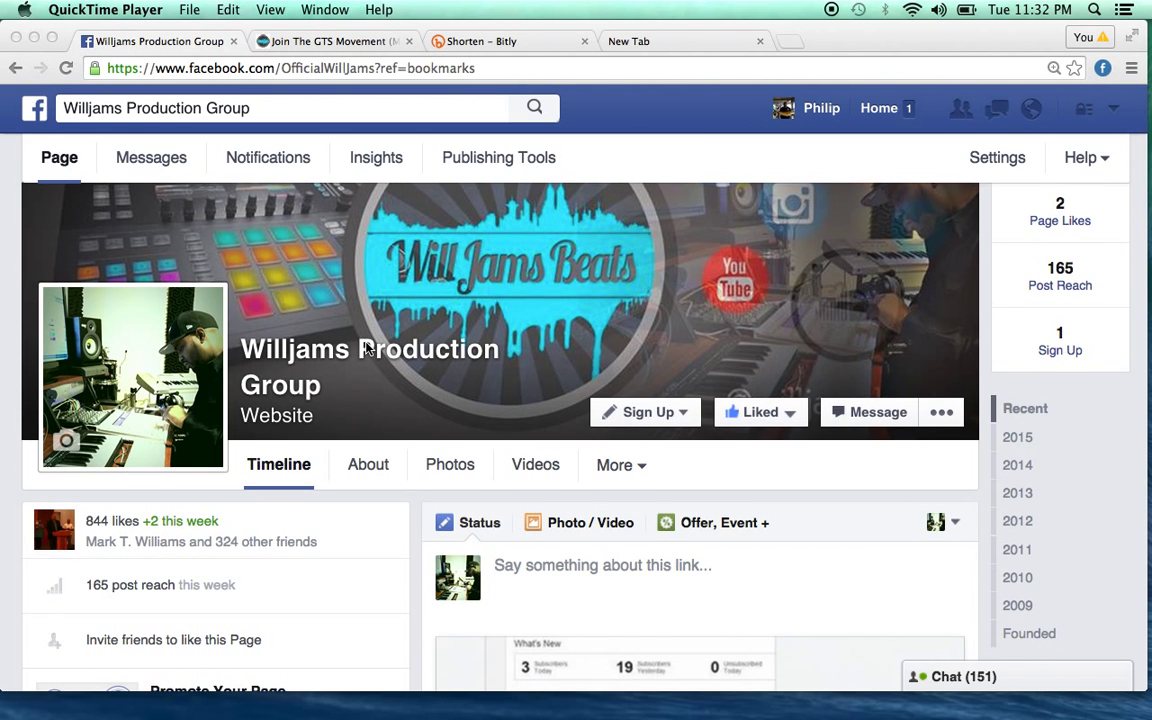
scroll(366, 347, down, 2)
scroll(366, 347, down, 1)
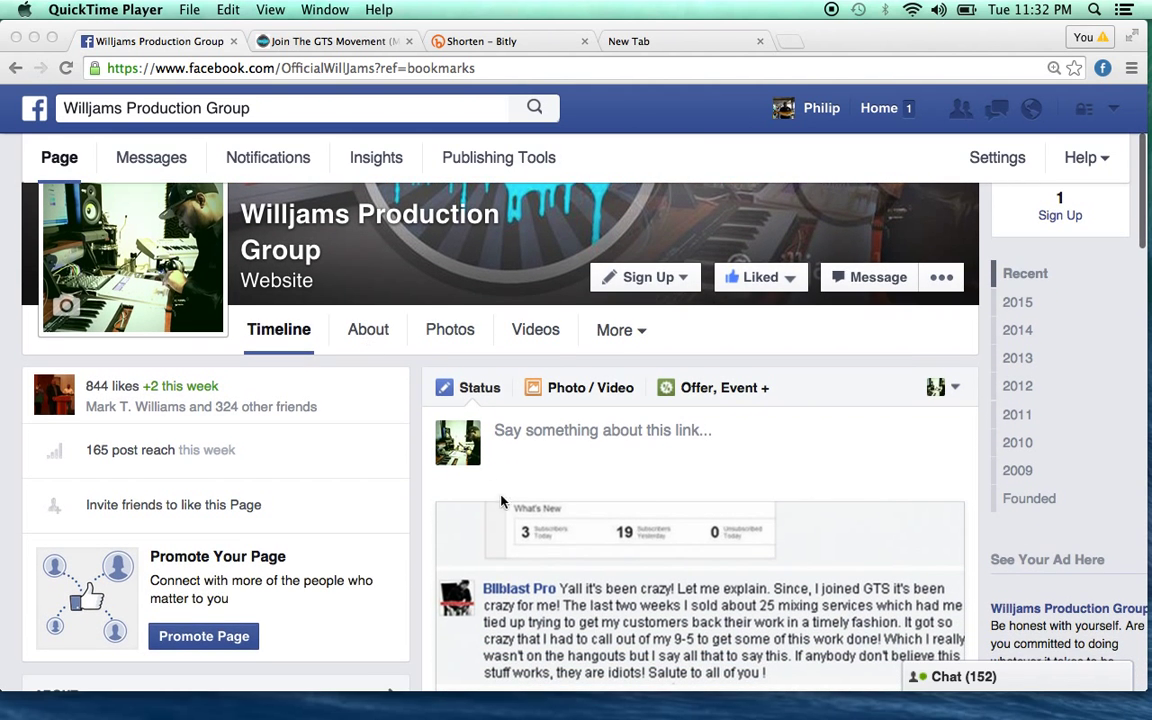
scroll(761, 476, up, 1)
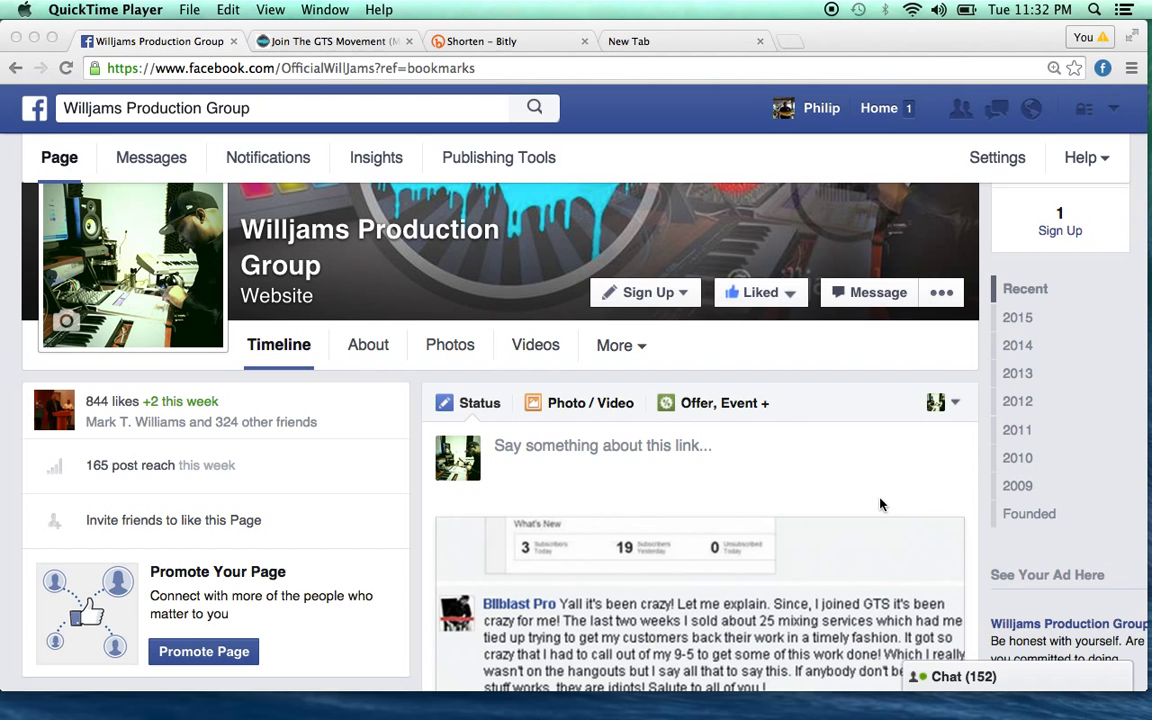
scroll(784, 433, down, 1)
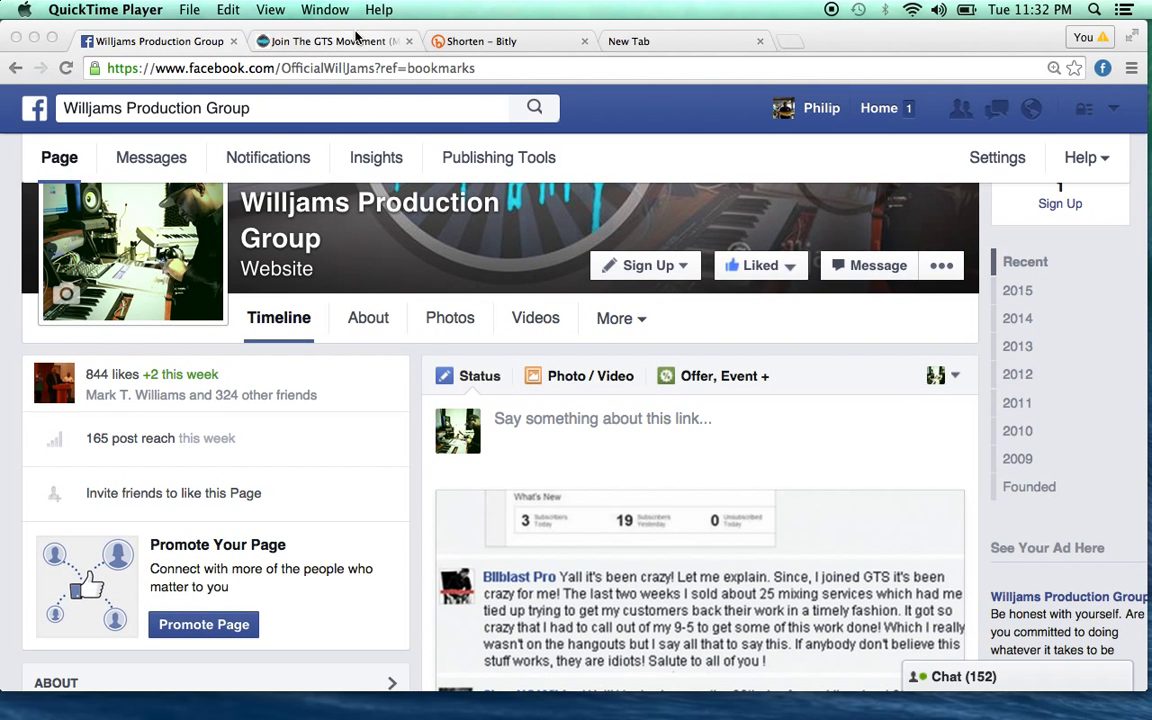
click(322, 41)
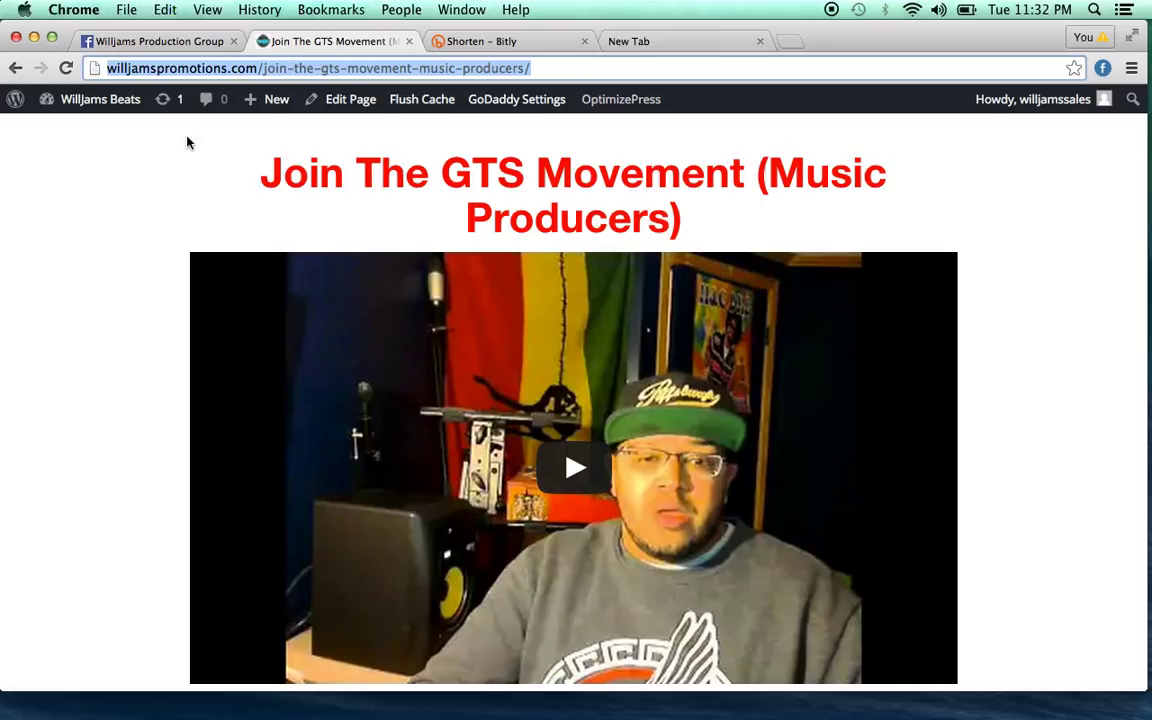
click(277, 68)
click(196, 40)
click(519, 422)
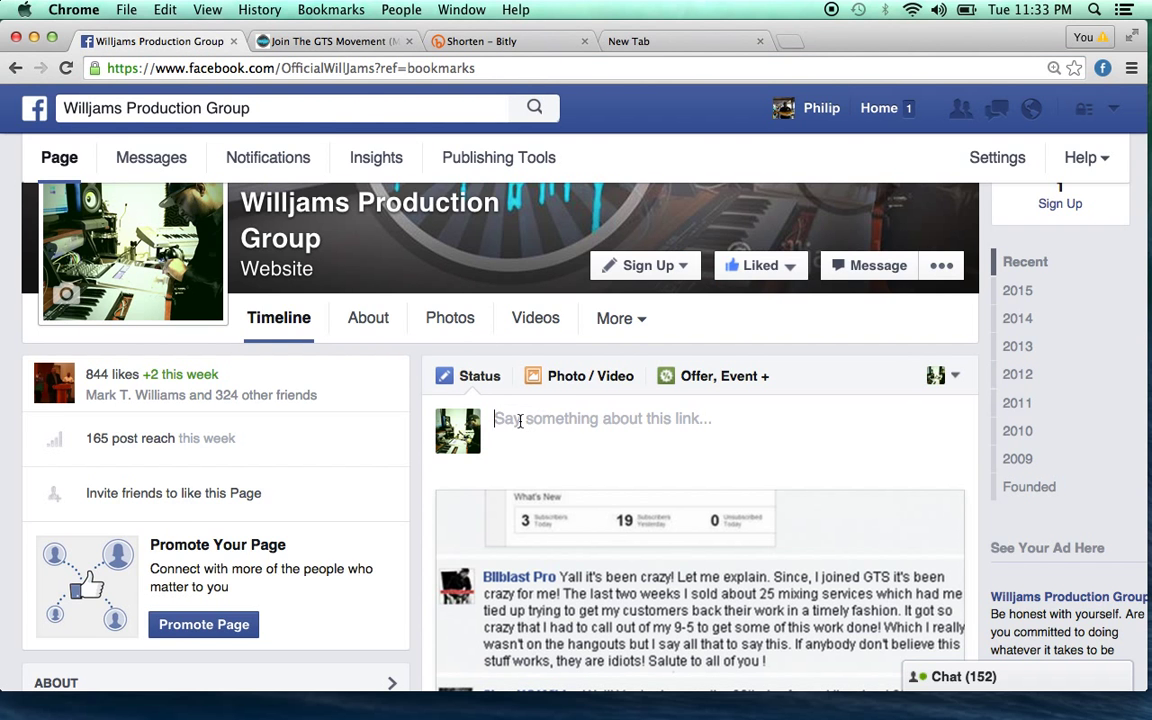
text(http://willjamspromotions.com/join-the-gts-movement-music-producers/)
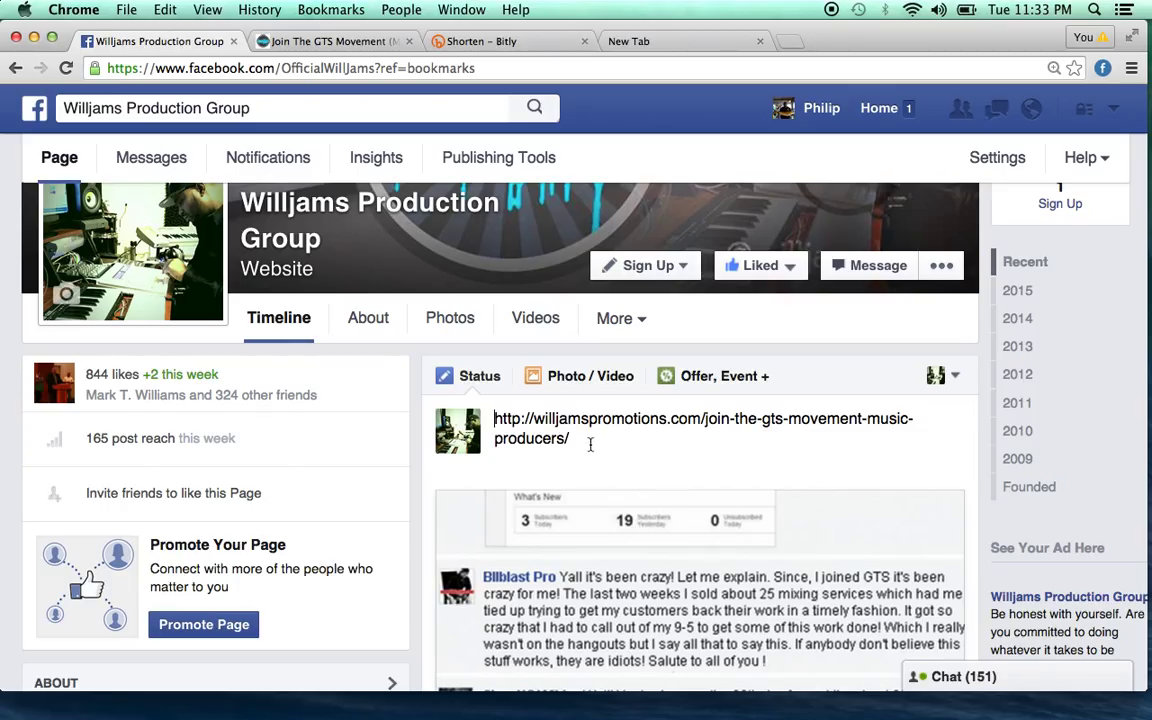
click(495, 422)
shift+click(590, 440)
key(super+c)
key(BackSpace)
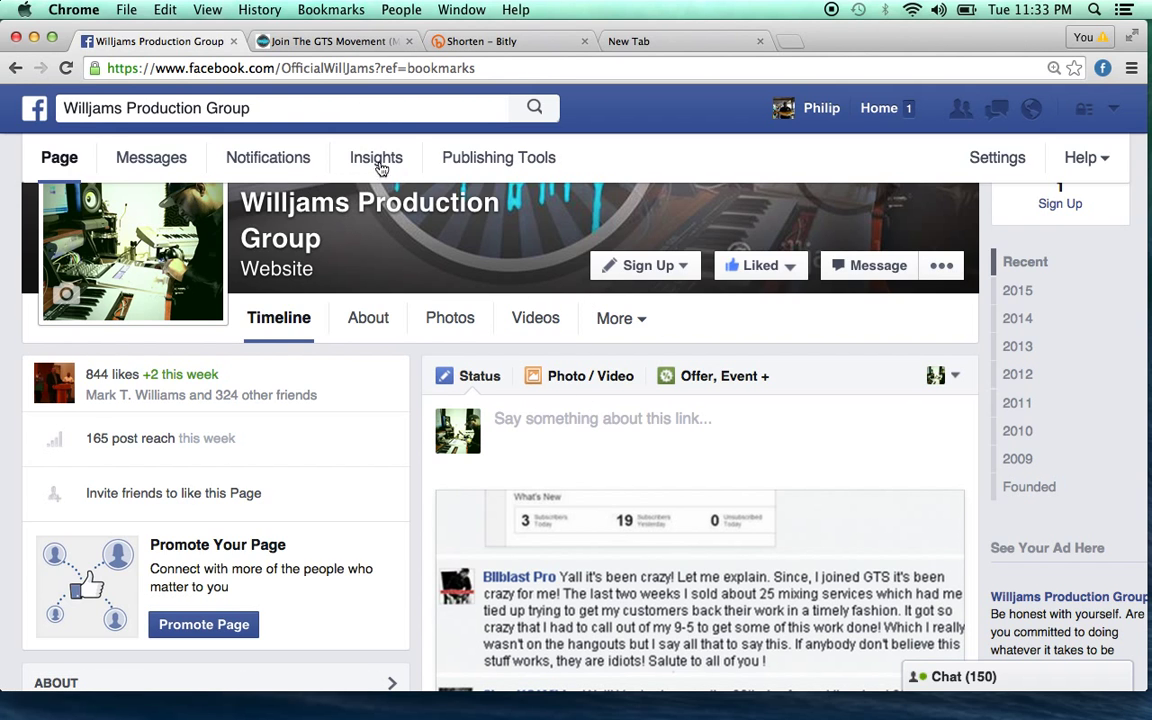
- Load the bitly.com home page in the Bitly tab
click(460, 44)
click(262, 68)
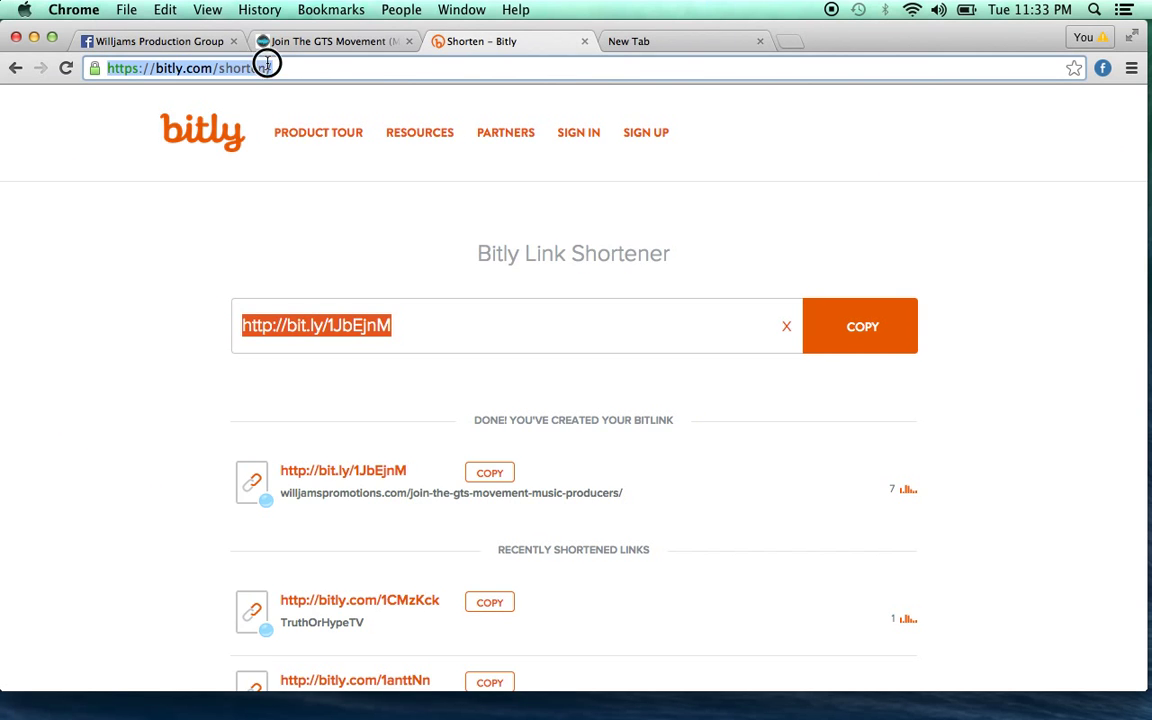
key(BackSpace)
text(bitly)
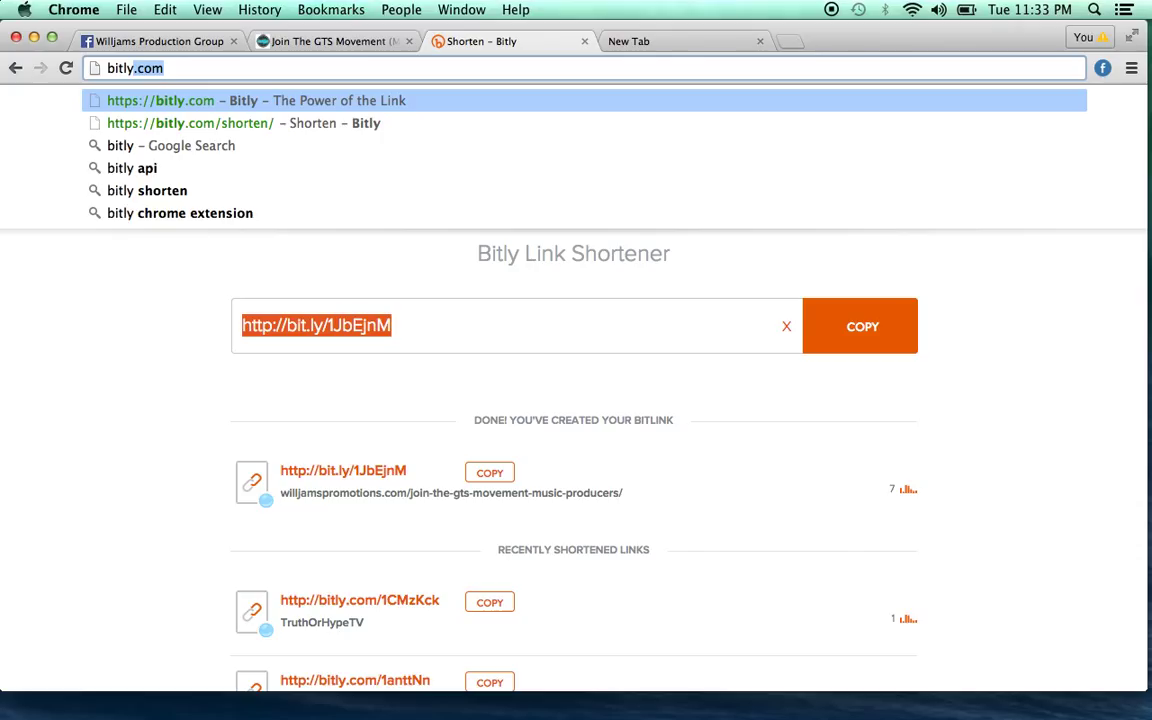
text(.com)
key(Return)
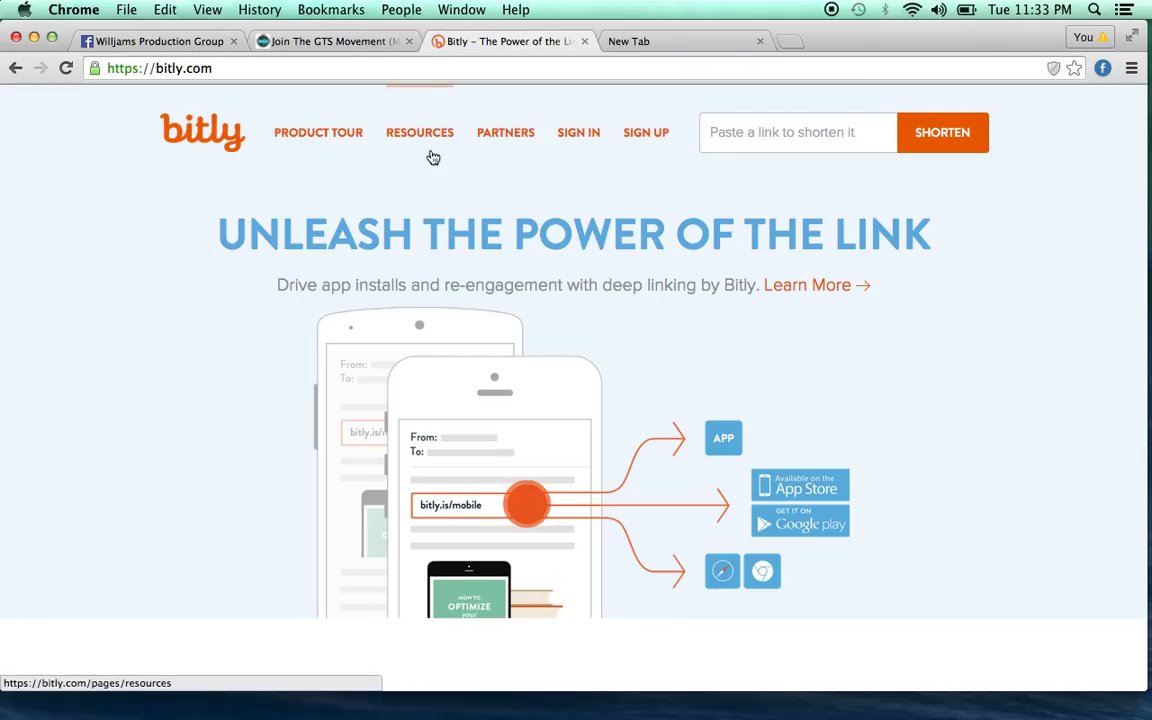
click(743, 131)
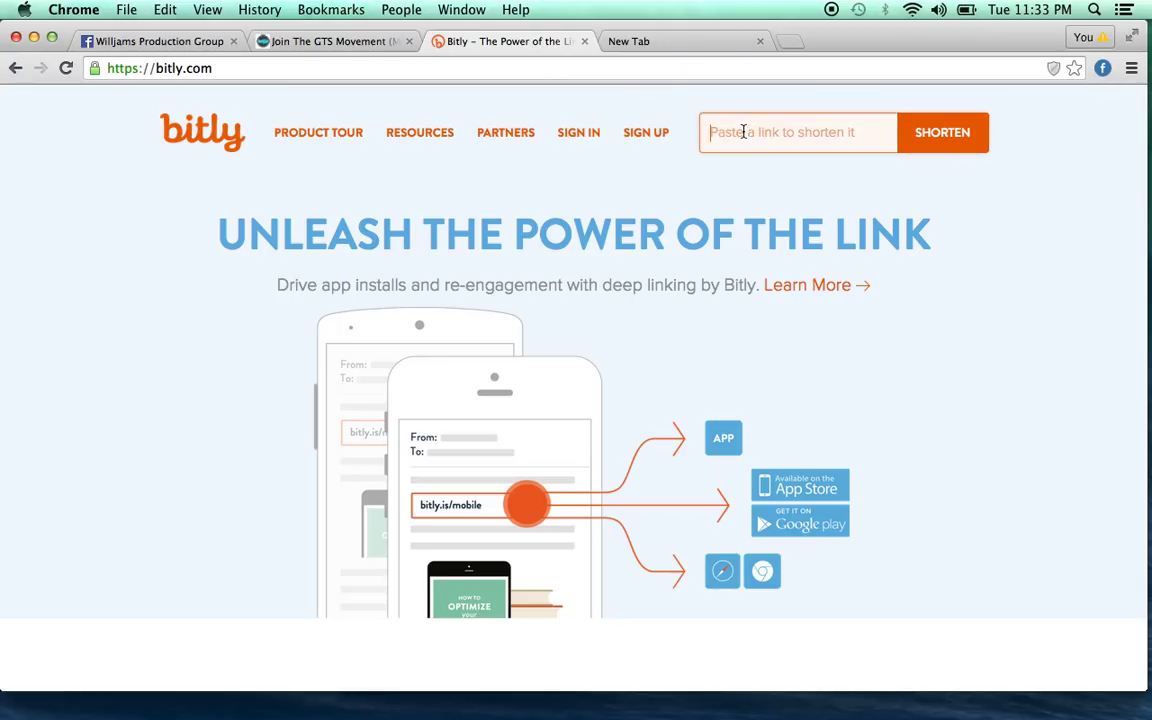
key(super+v)
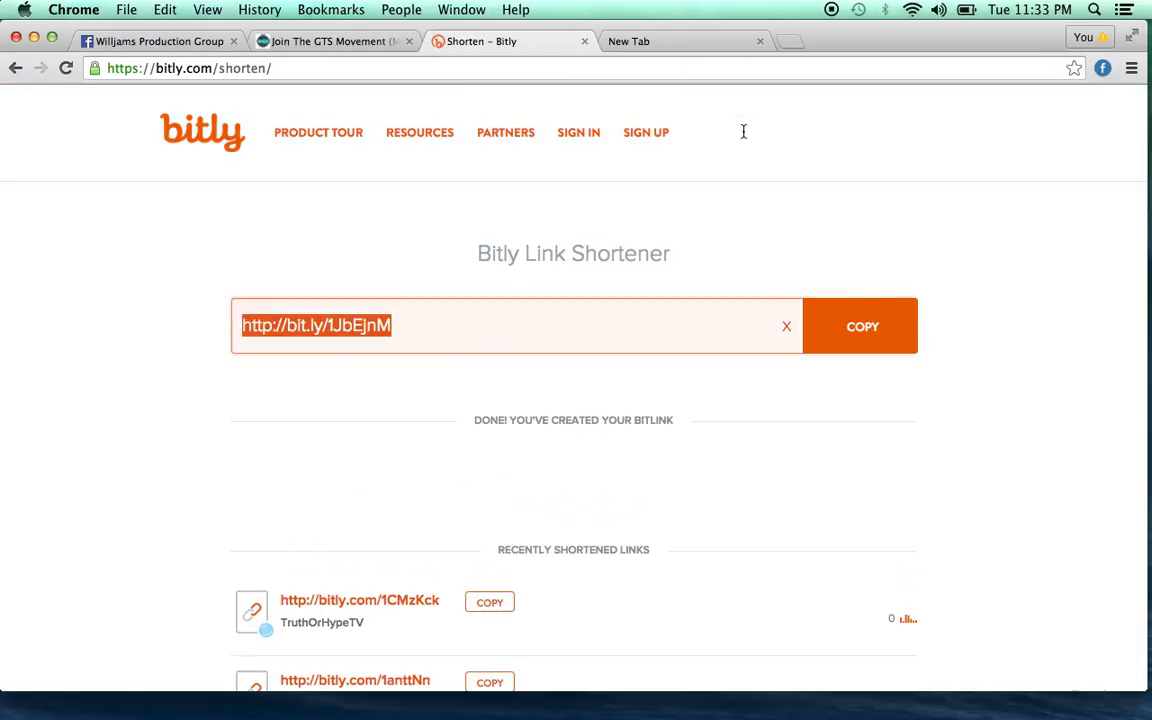
double_click(429, 321)
click(429, 321)
triple_click(429, 321)
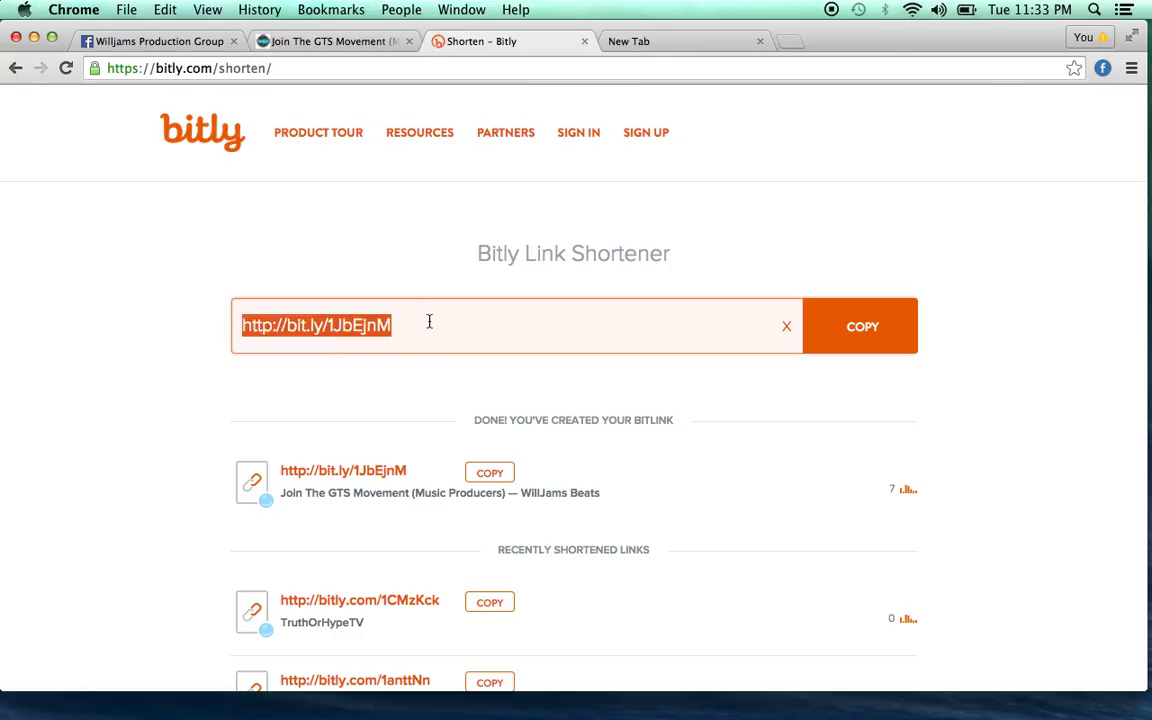
key(super+c)
click(180, 50)
click(532, 418)
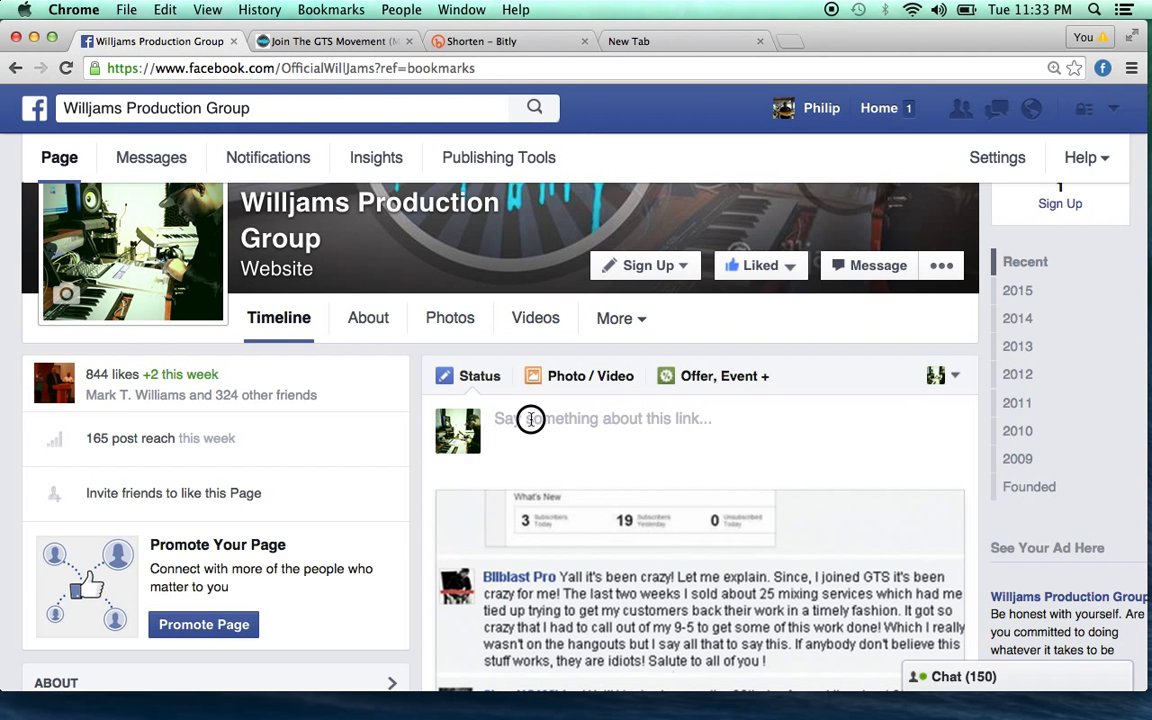
scroll(532, 418, down, 2)
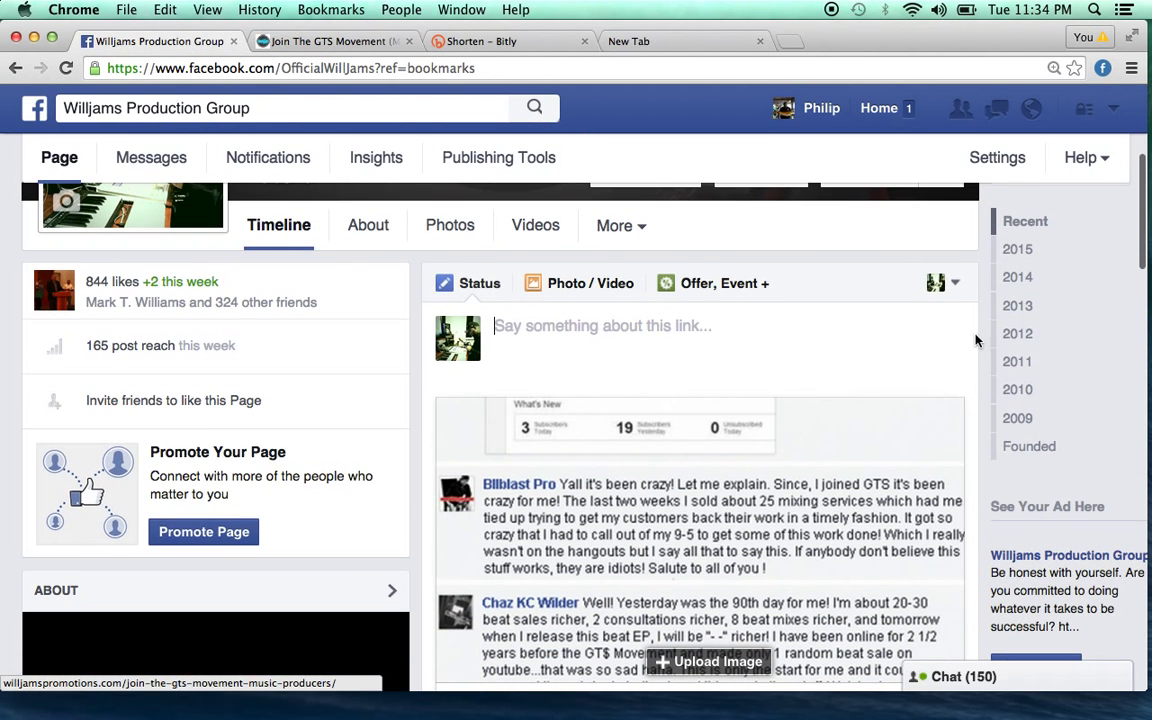
click(66, 68)
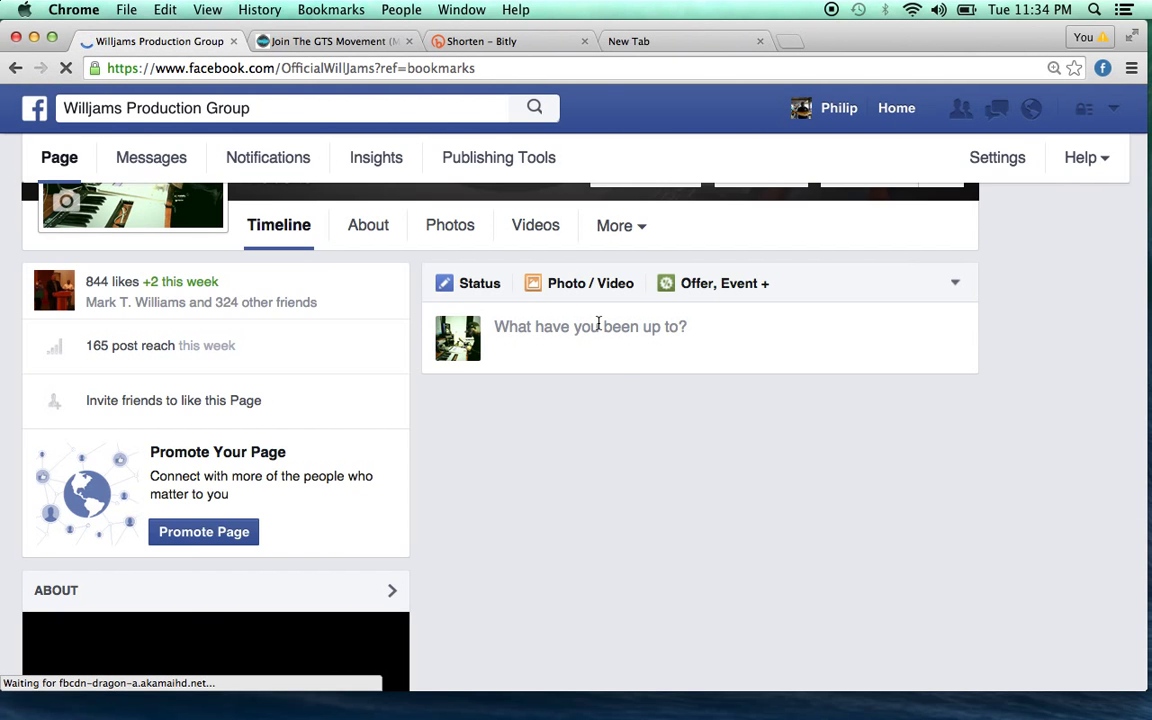
click(526, 327)
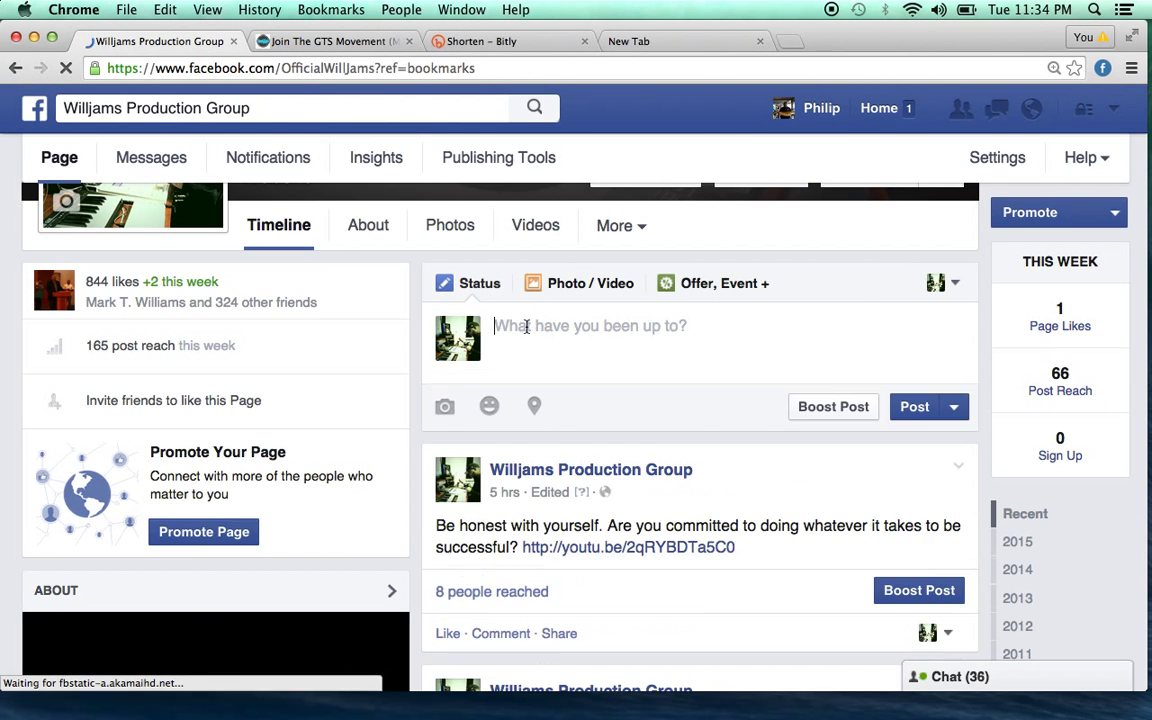
key(super+v)
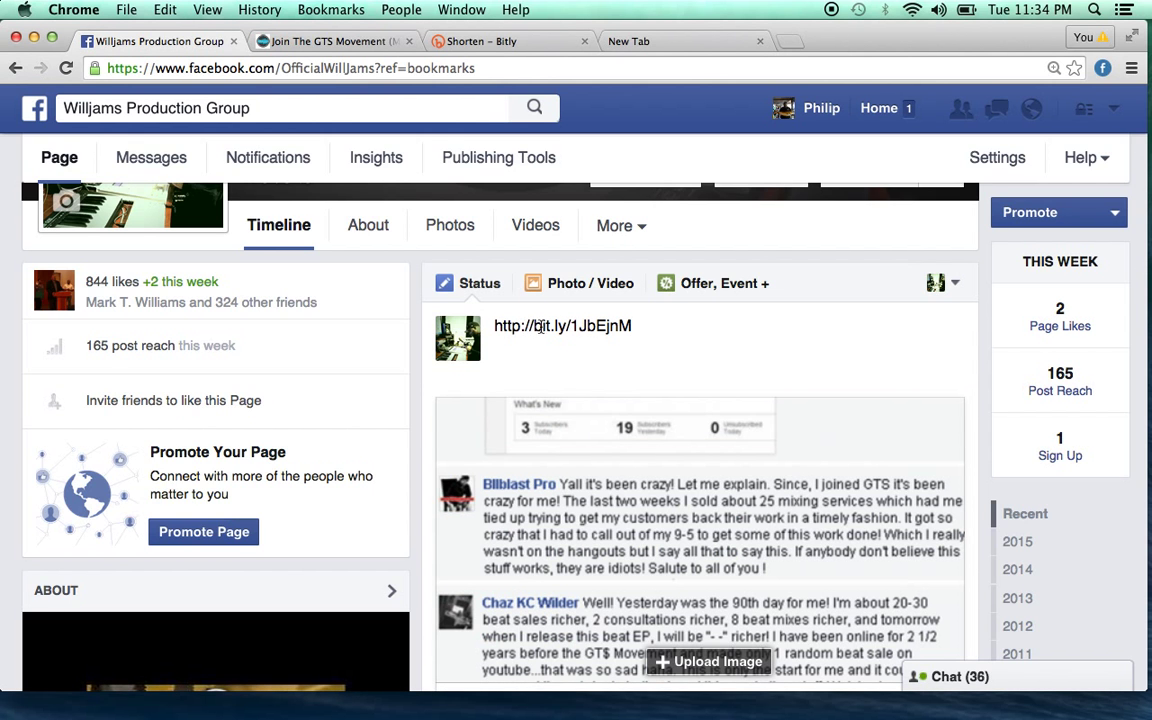
- Remove the testimonial link preview from the post draft
scroll(655, 405, down, 3)
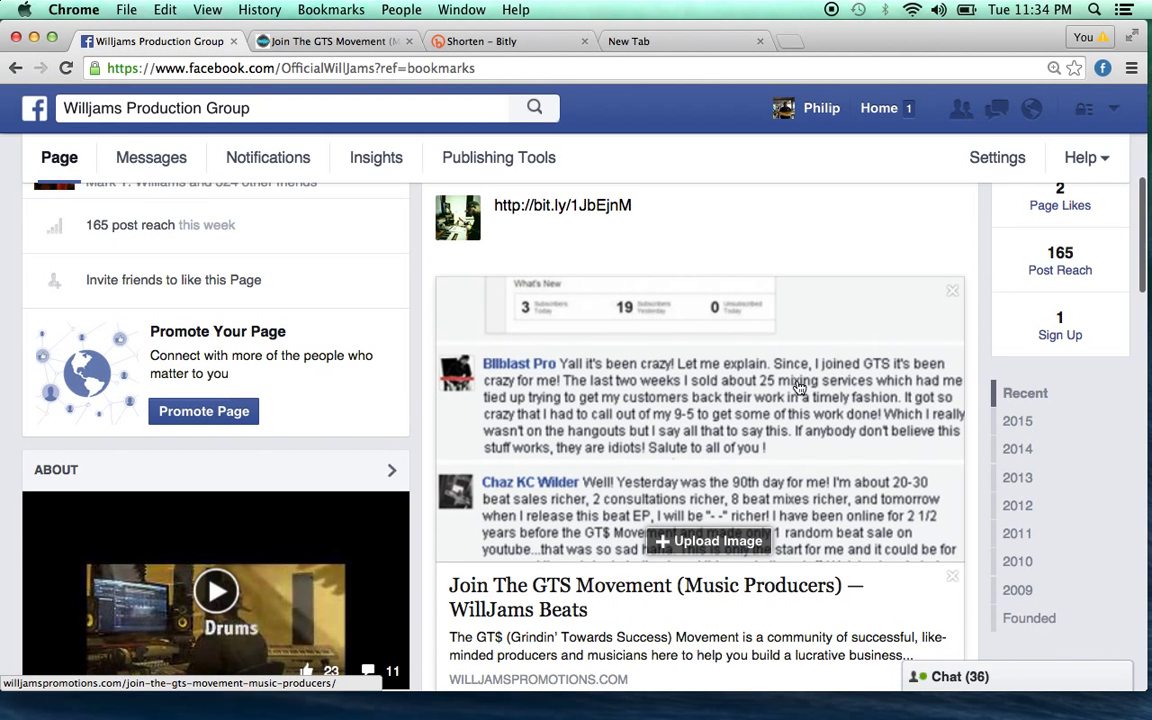
scroll(770, 402, up, 1)
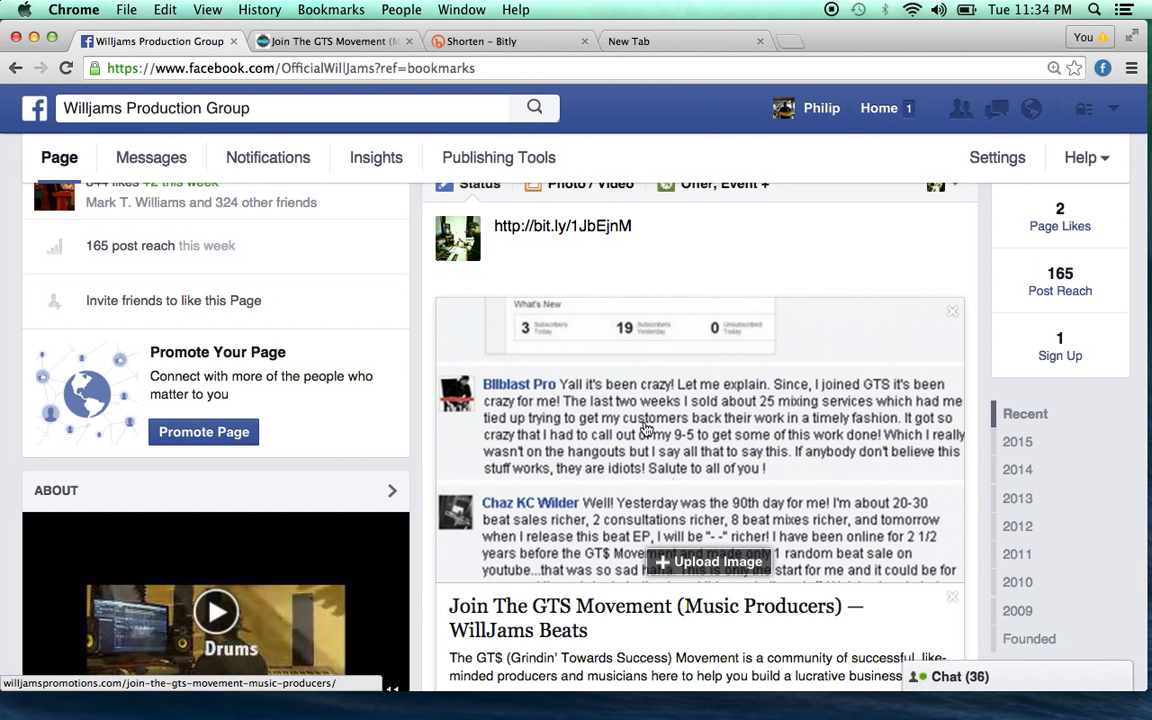
scroll(646, 428, down, 2)
scroll(646, 428, down, 1)
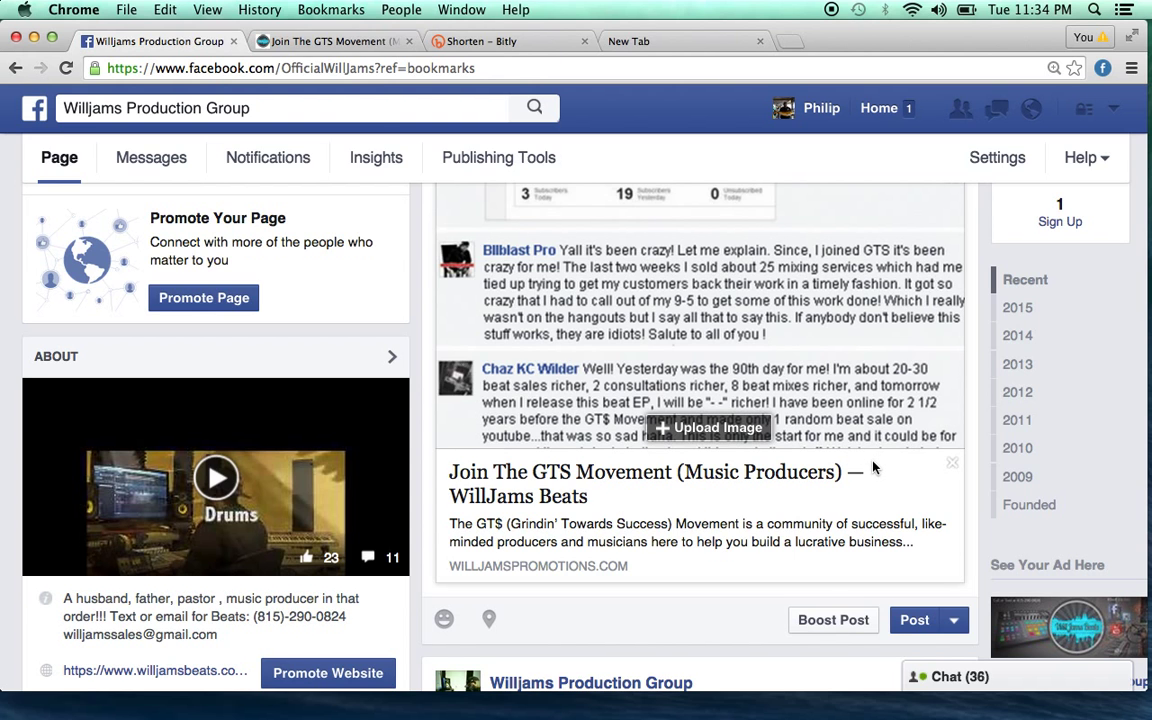
scroll(873, 468, up, 2)
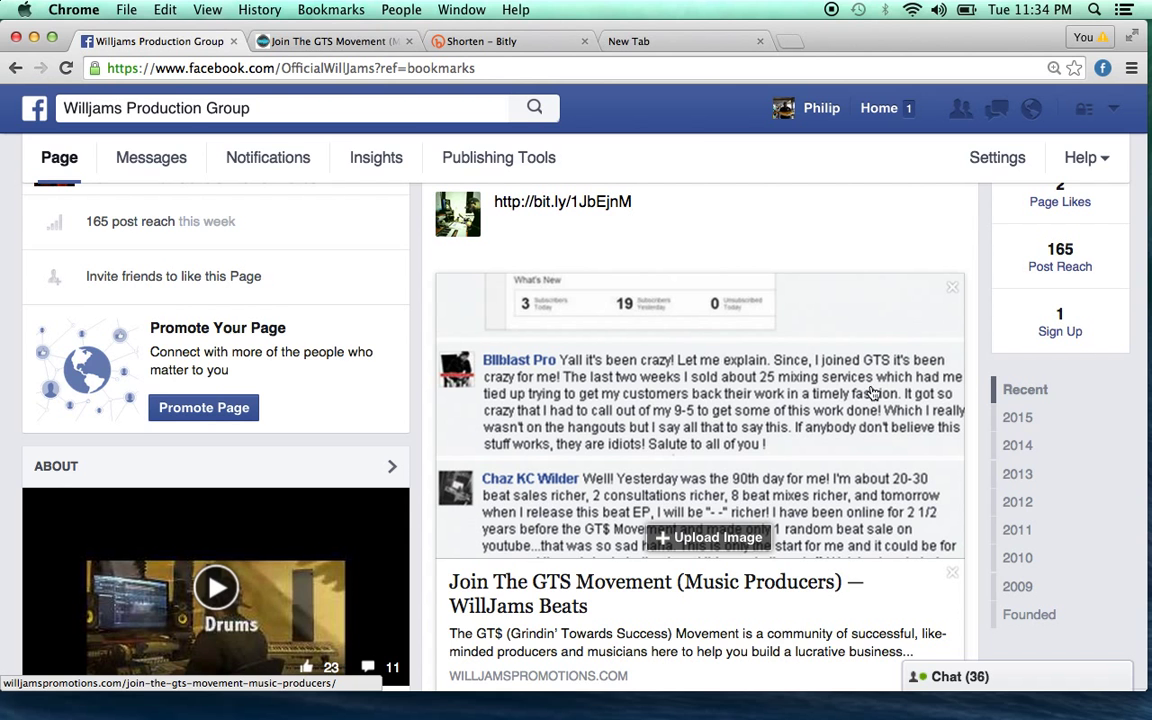
scroll(873, 393, down, 1)
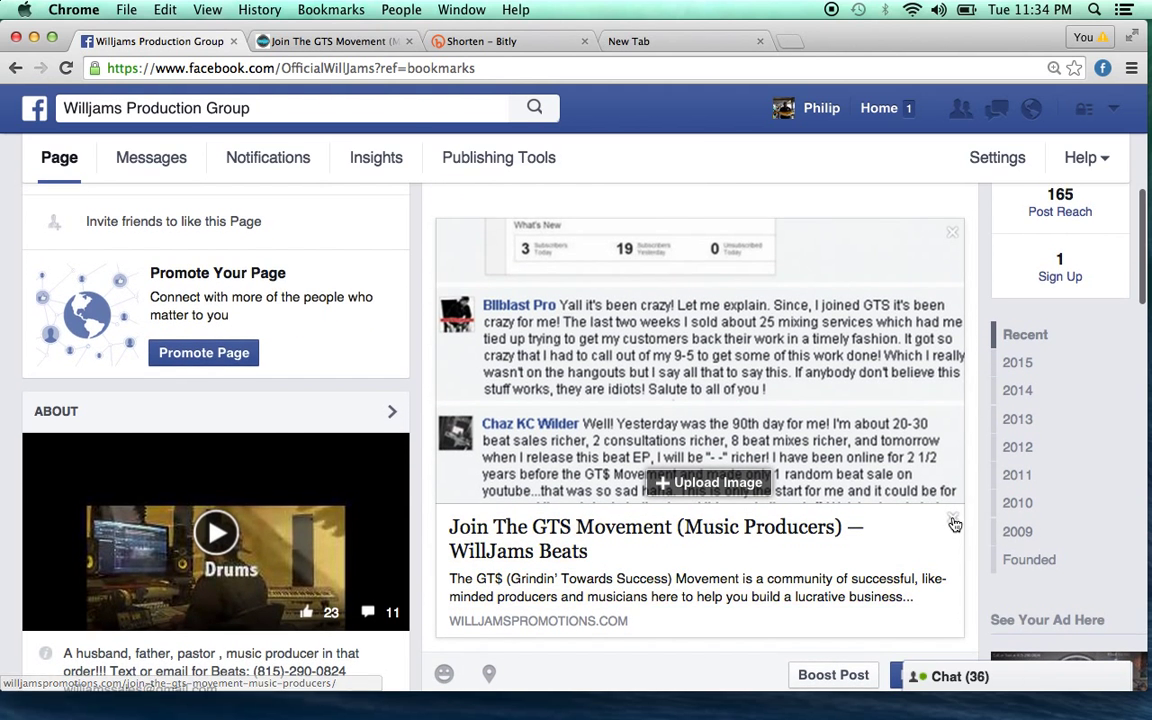
click(952, 516)
scroll(818, 363, up, 1)
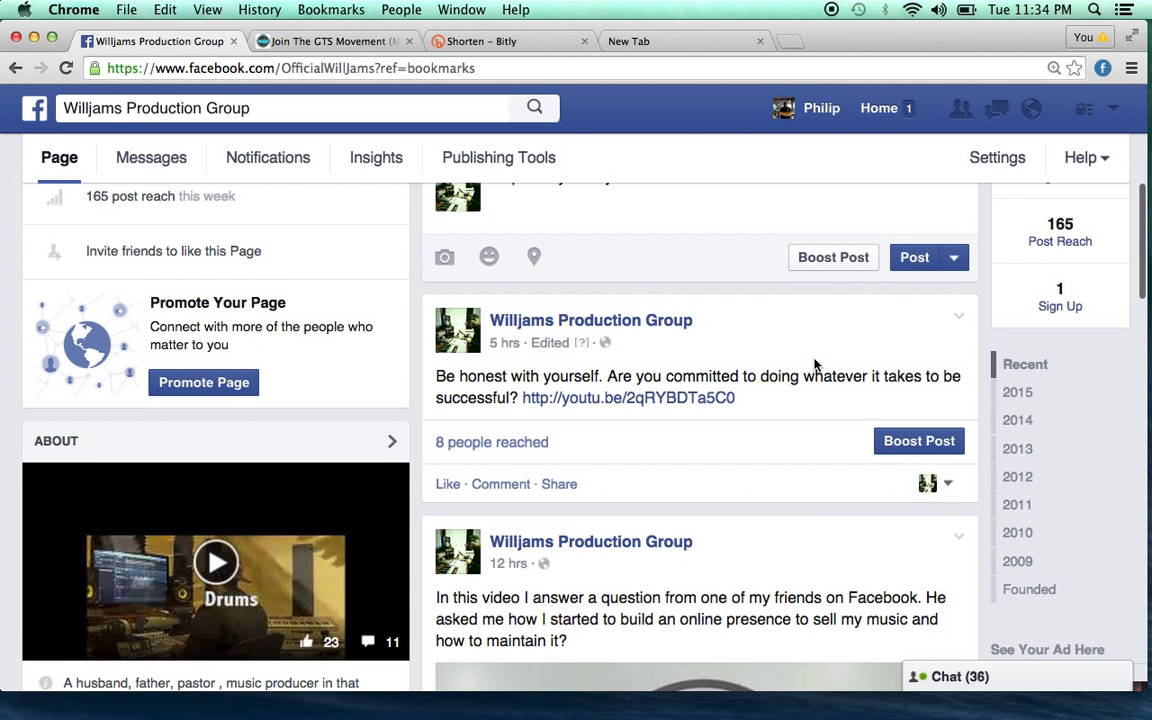
scroll(698, 385, up, 3)
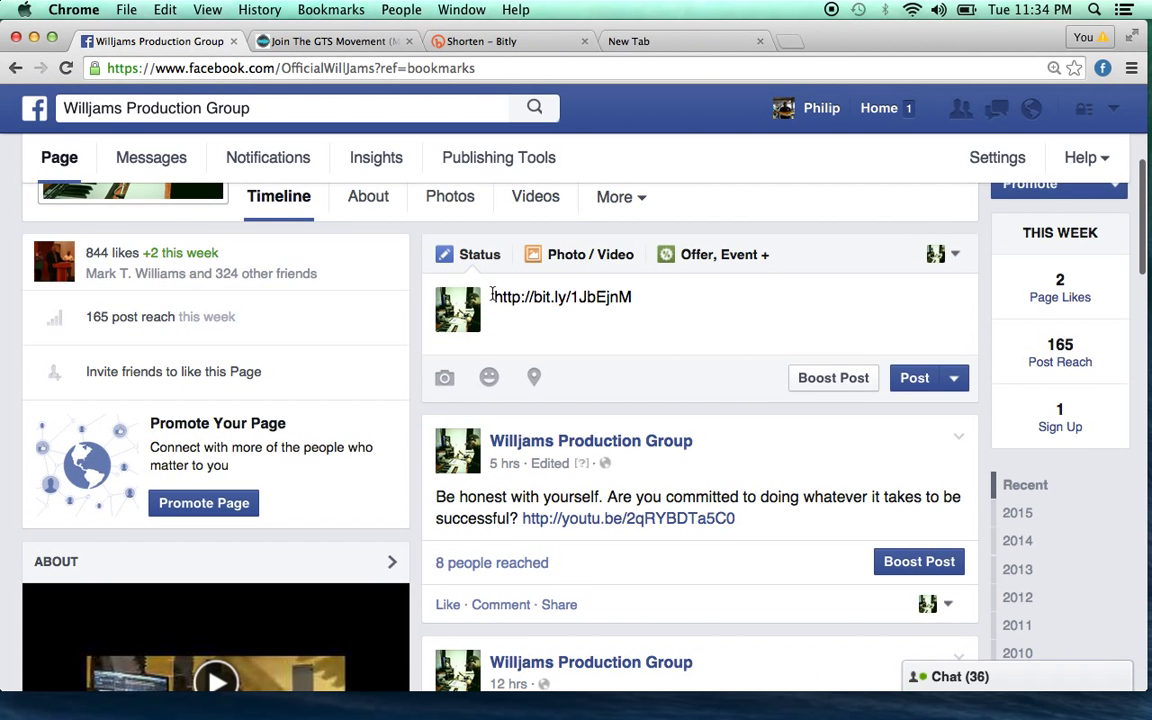